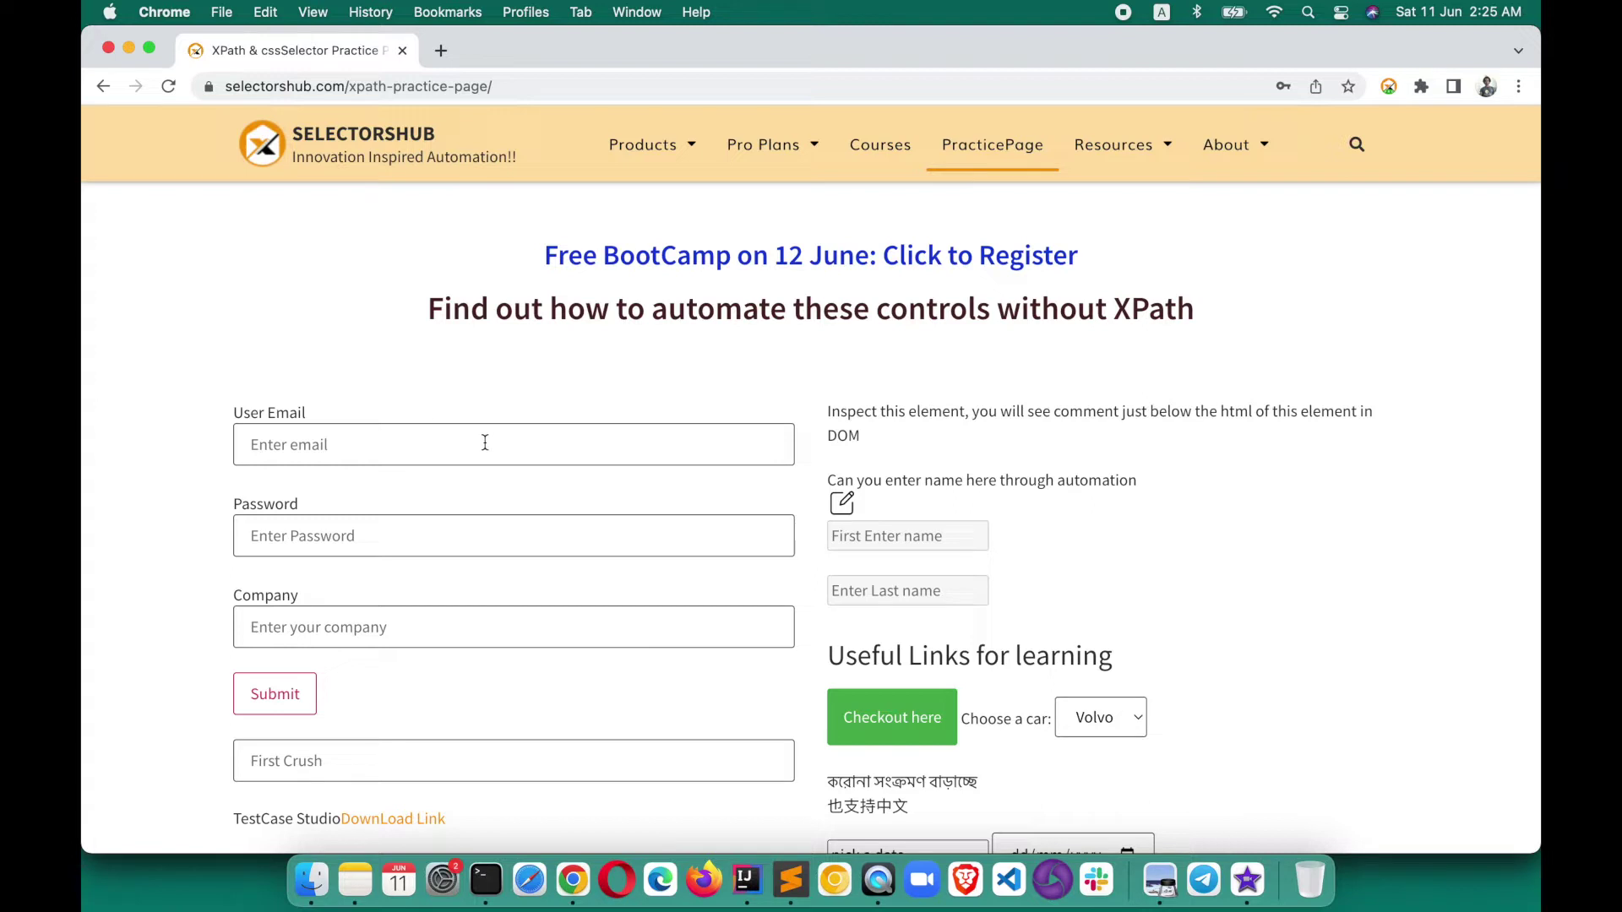
# - Bring up the right-click context menu on the User Email input field
pyautogui.rightClick(314, 440)
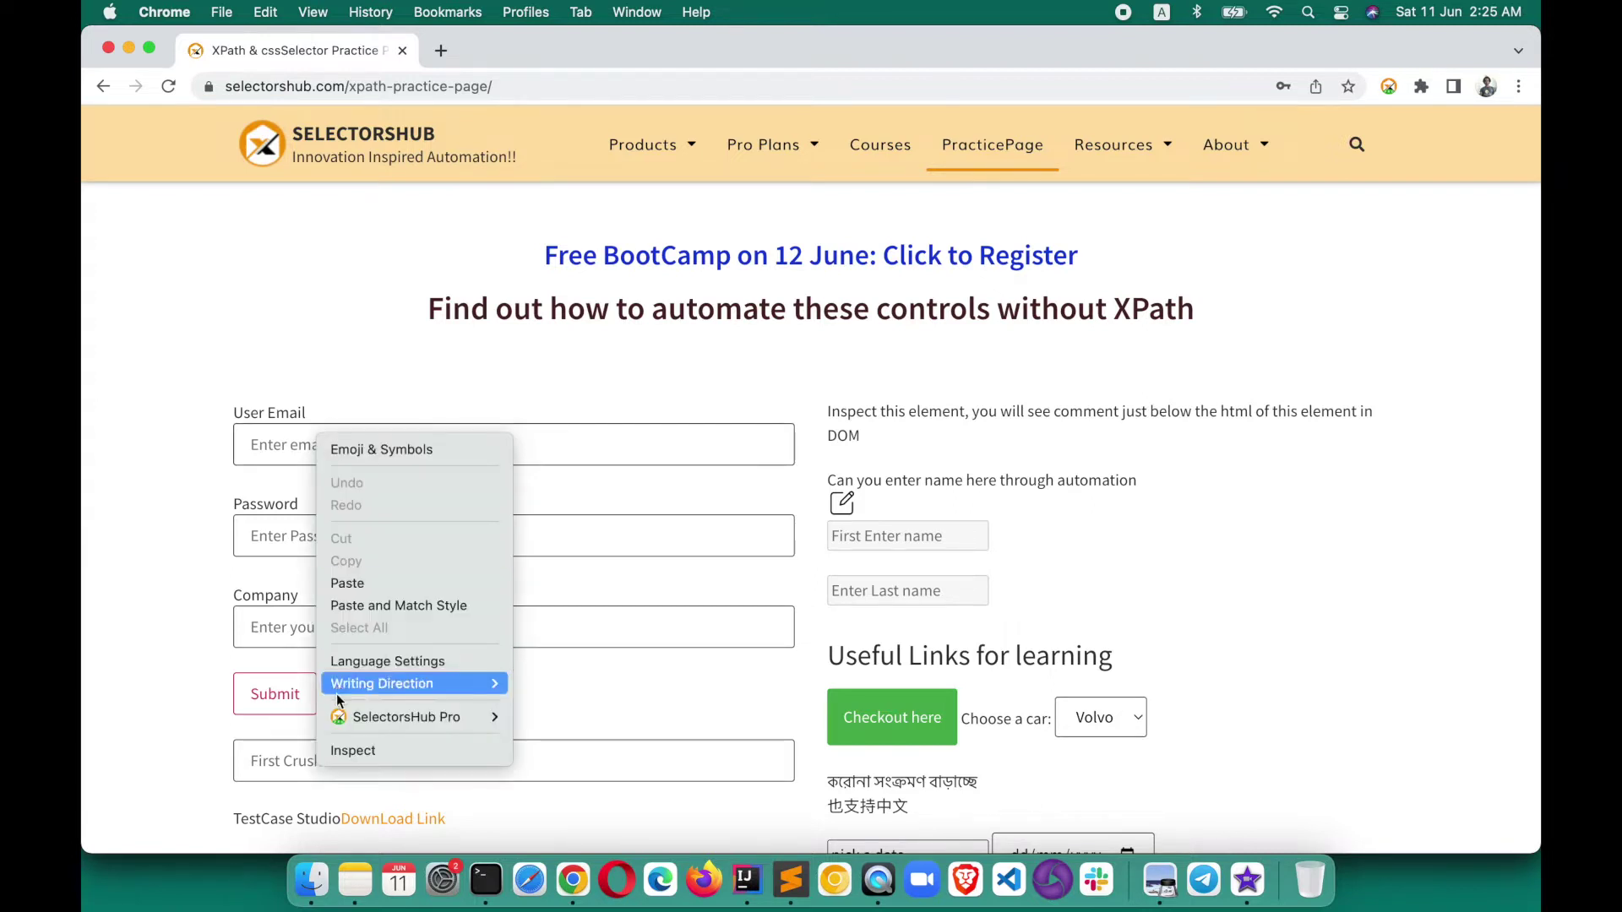
# - Inspect the User Email input and show its selectors in the SelectorsHub Pro DevTools panel
pyautogui.click(352, 750)
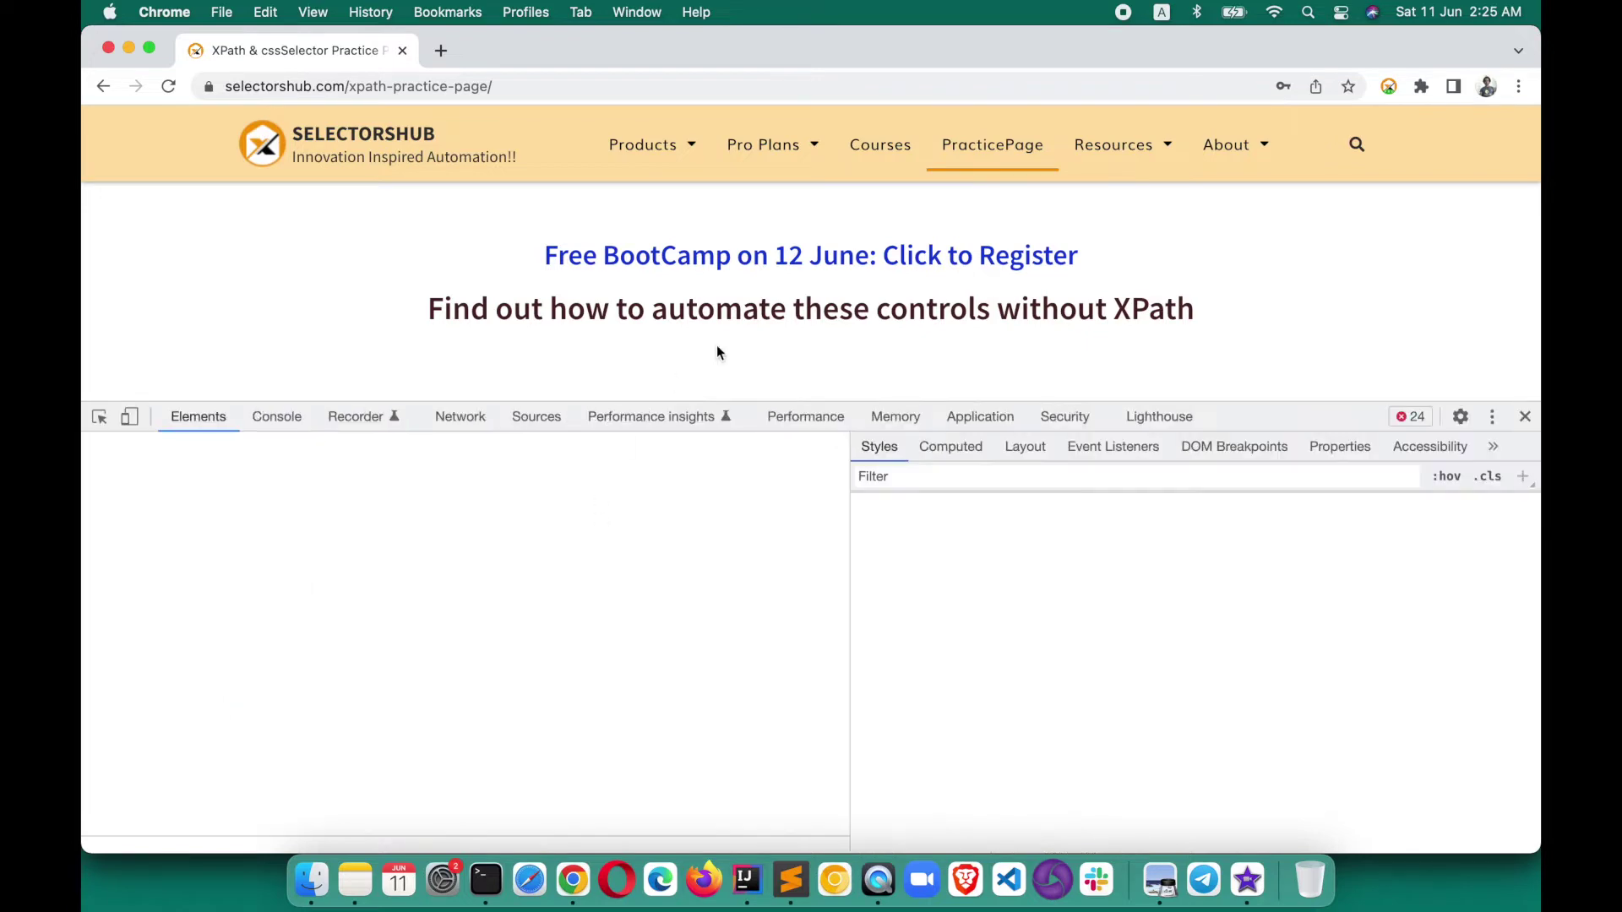
pyautogui.click(1492, 447)
pyautogui.click(1410, 476)
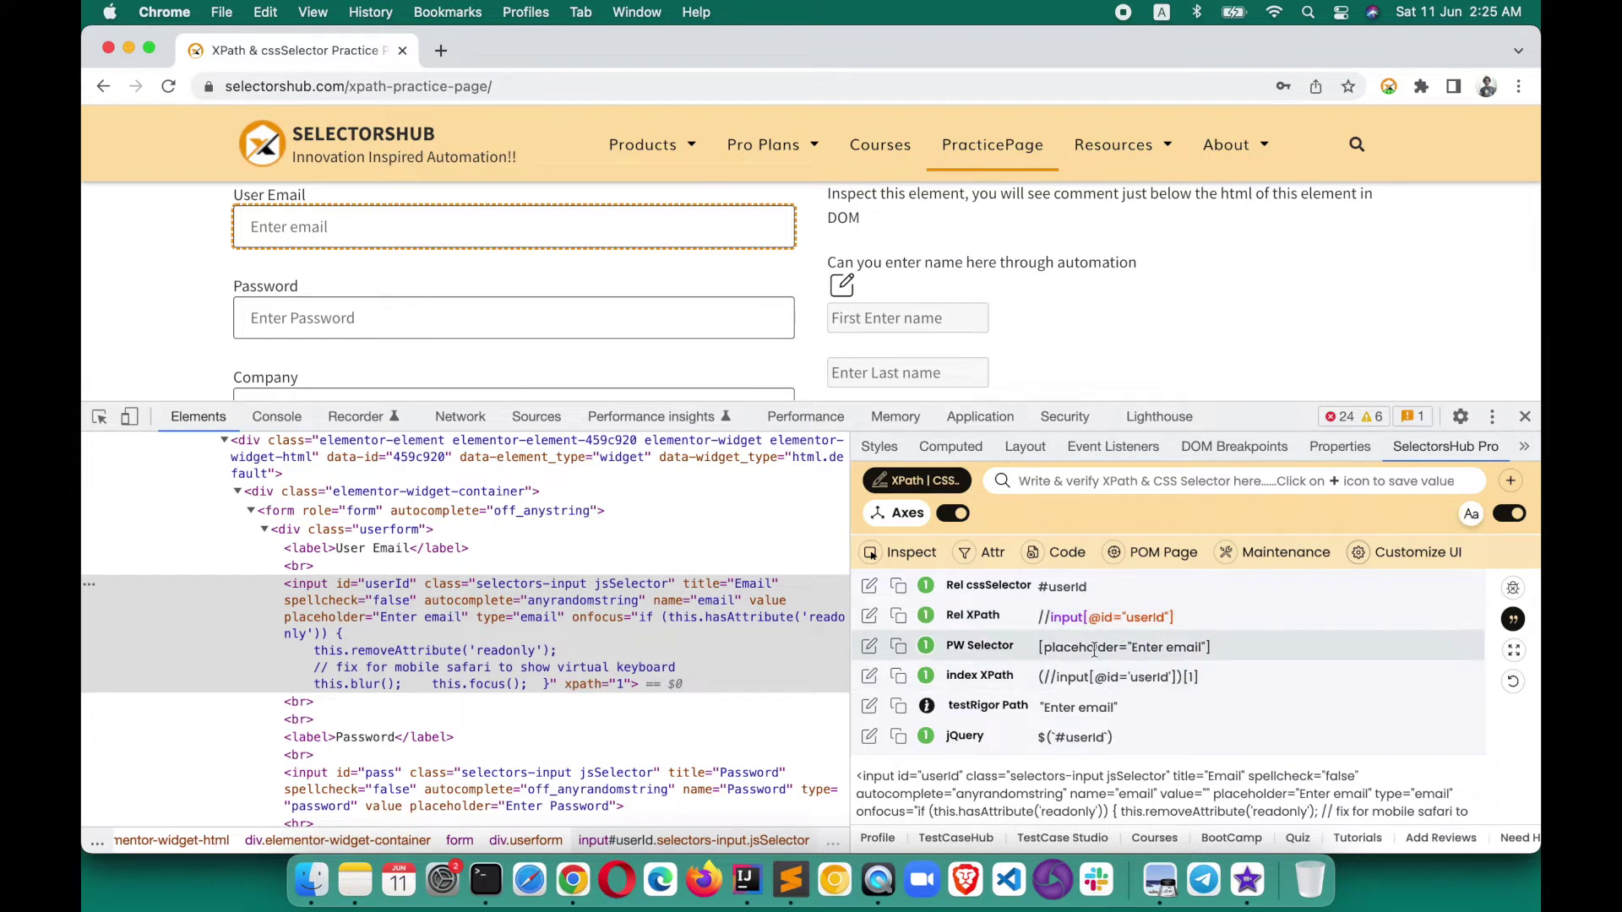
# - Exclude Id from selector attributes and test the Rel XPath with lowercase 'enter email' (0 matches)
pyautogui.click(995, 554)
pyautogui.click(1099, 588)
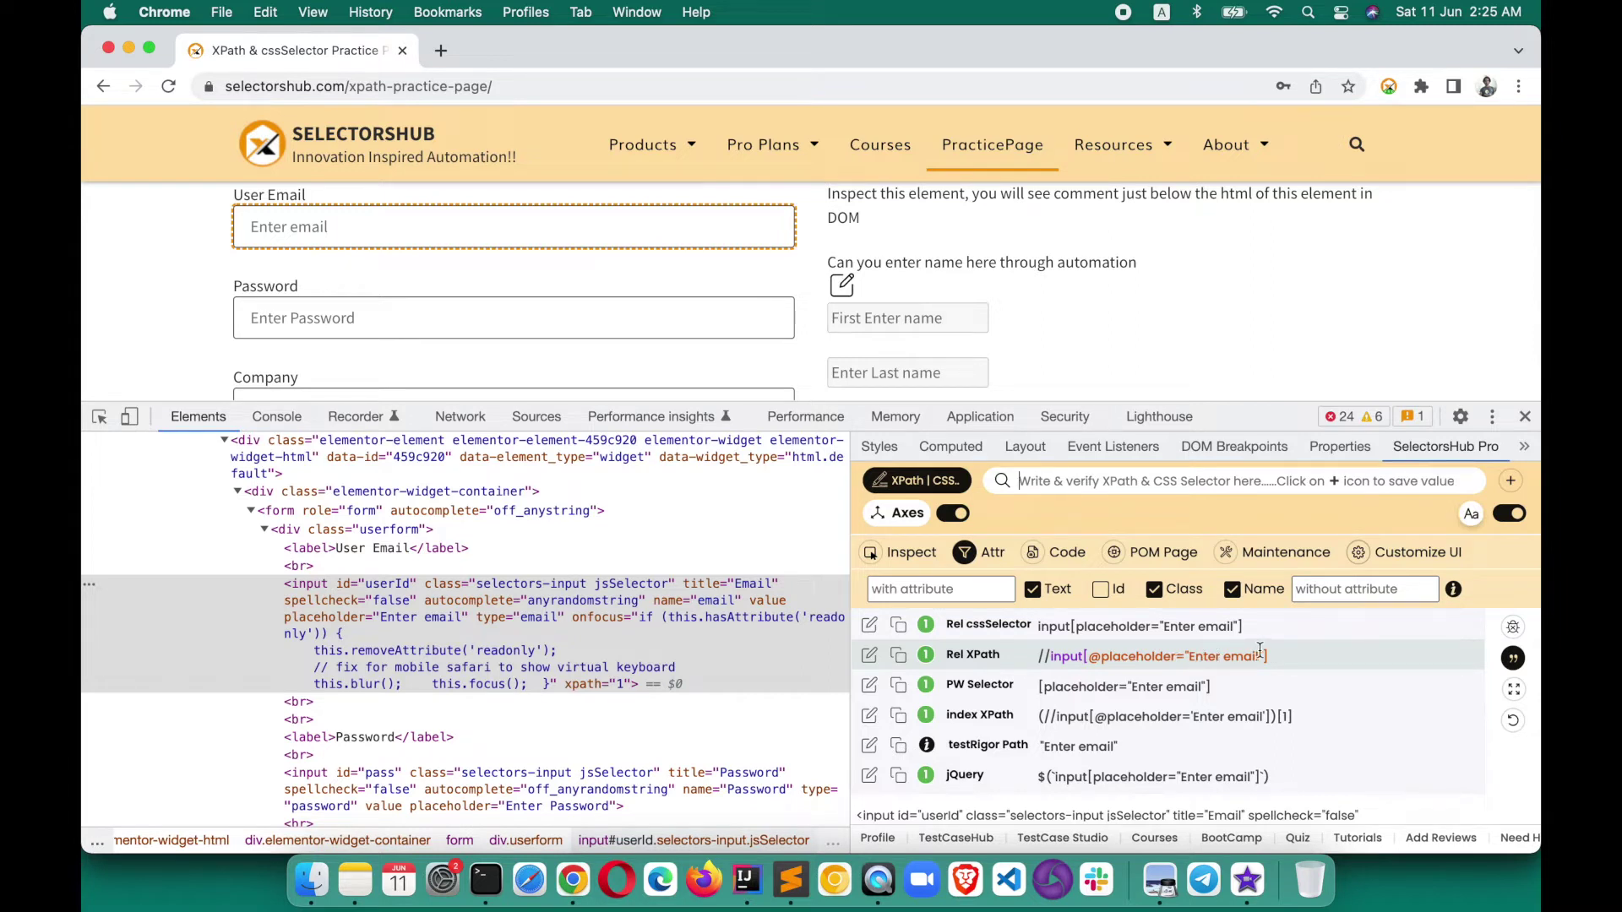
pyautogui.click(871, 656)
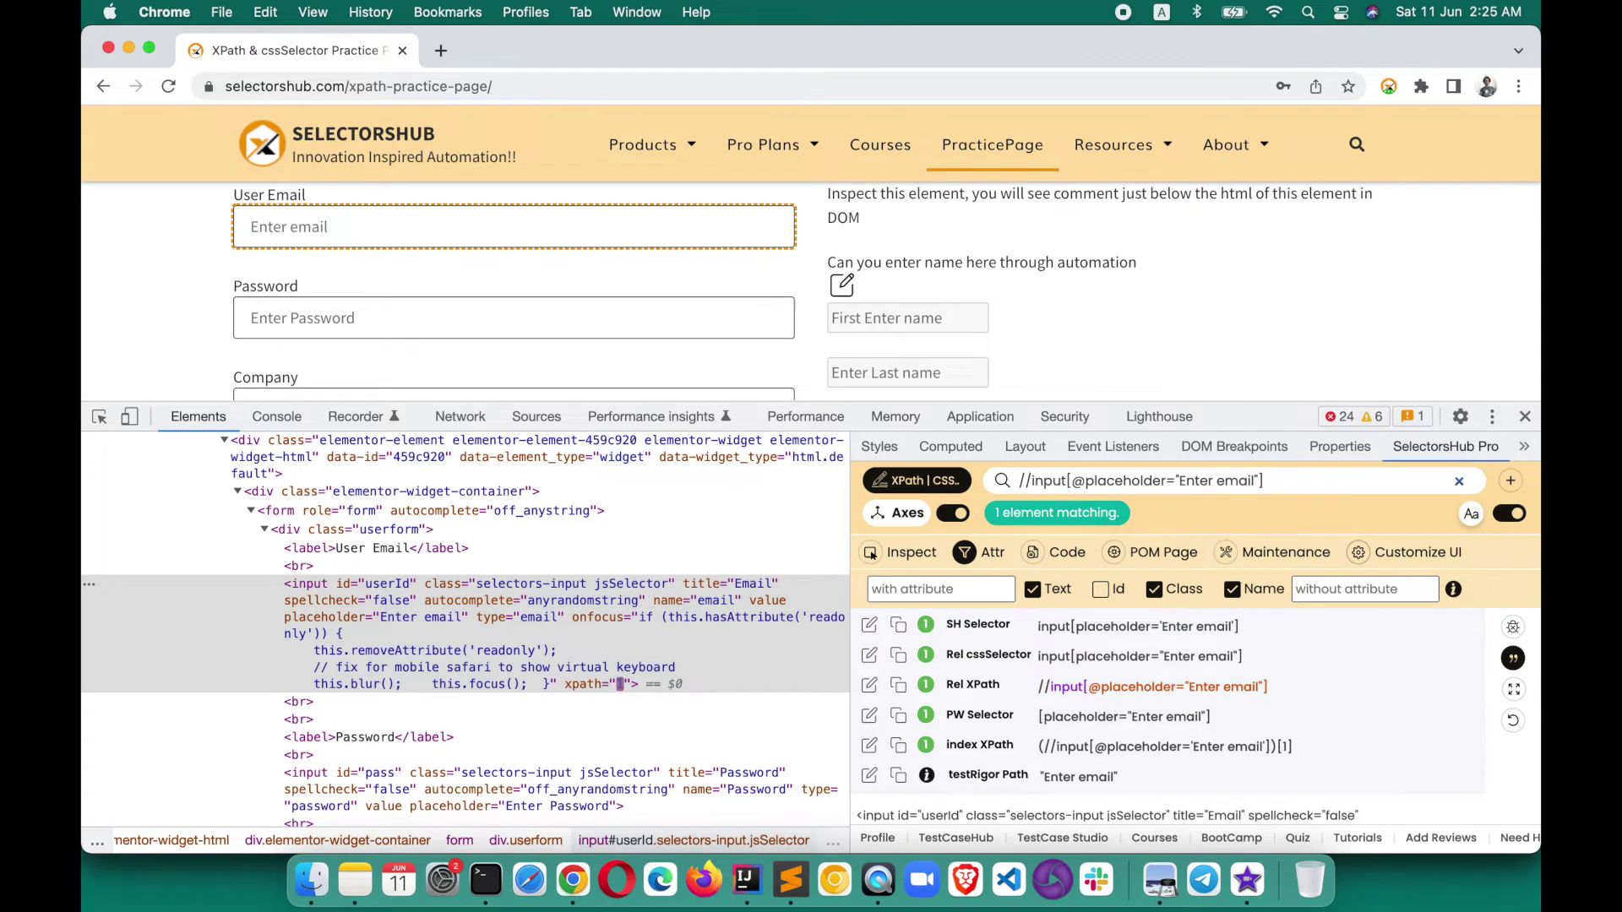
pyautogui.click(1189, 480)
pyautogui.press('BackSpace')
pyautogui.write('e')
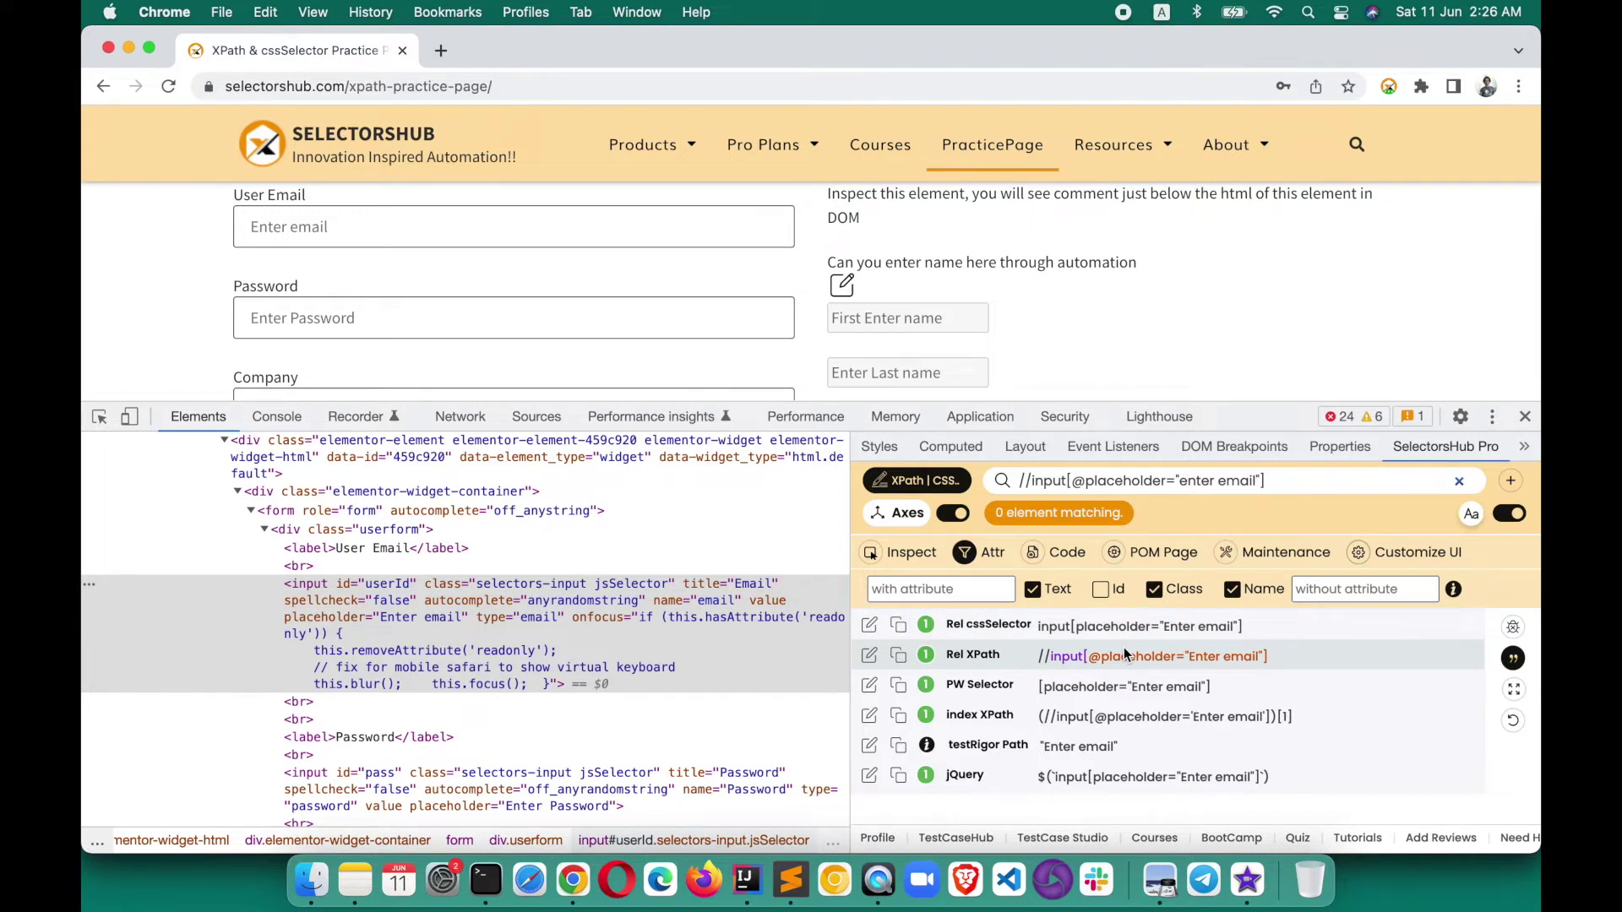
# - Turn on the Aa case-insensitive option so the translate() XPath matches 1 element
pyautogui.click(1470, 513)
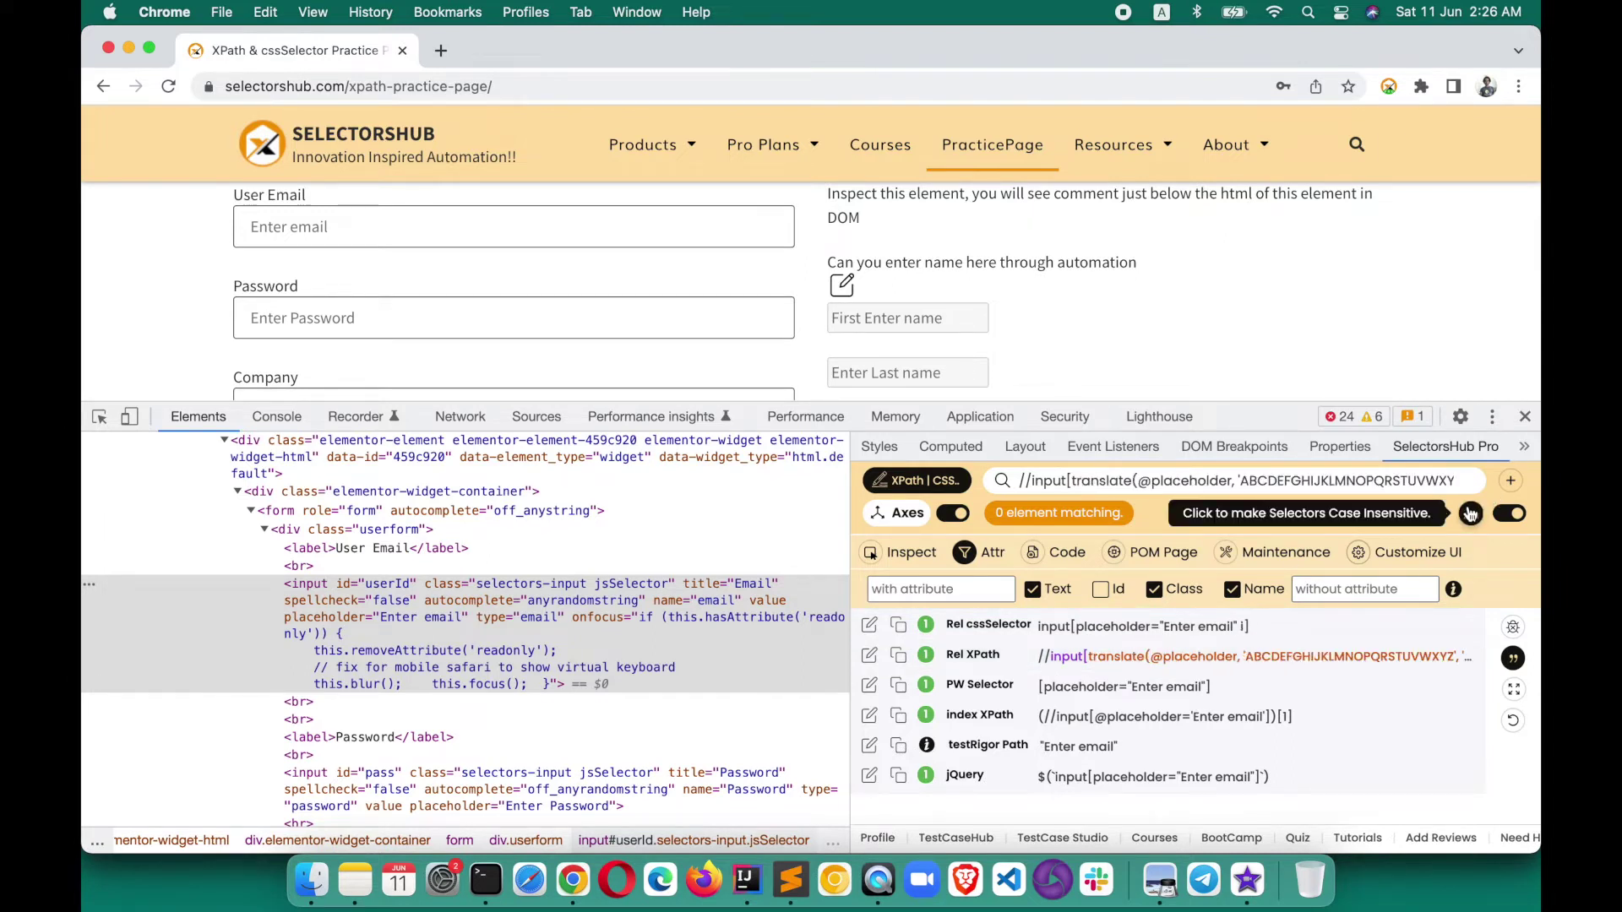
pyautogui.moveTo(1297, 479); pyautogui.dragTo(1464, 480)
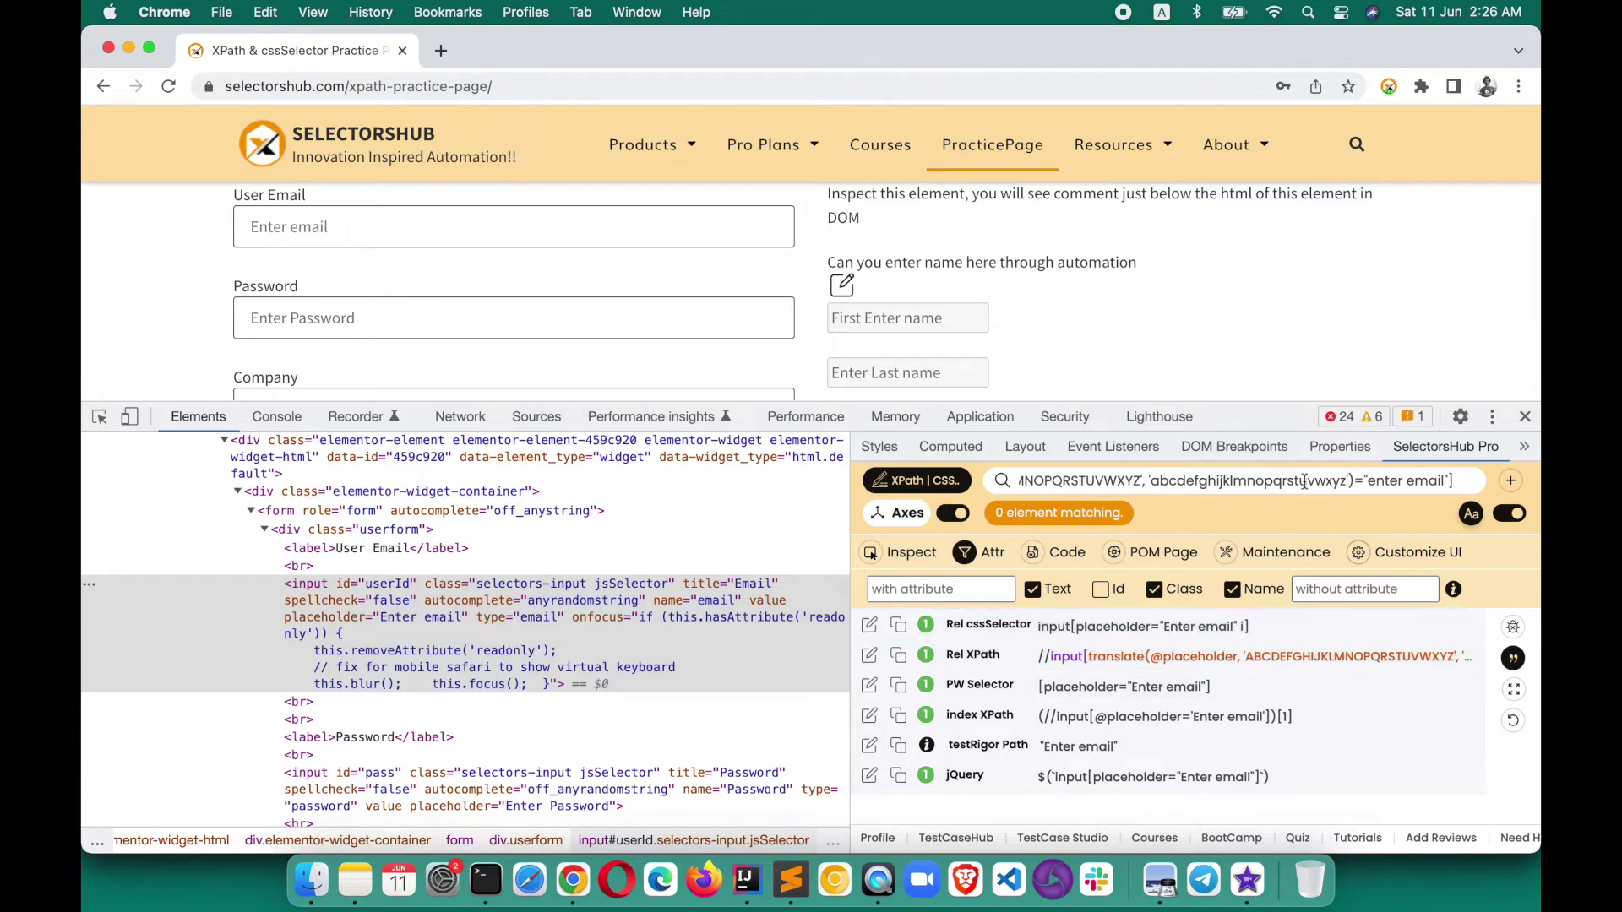
pyautogui.moveTo(1236, 480)
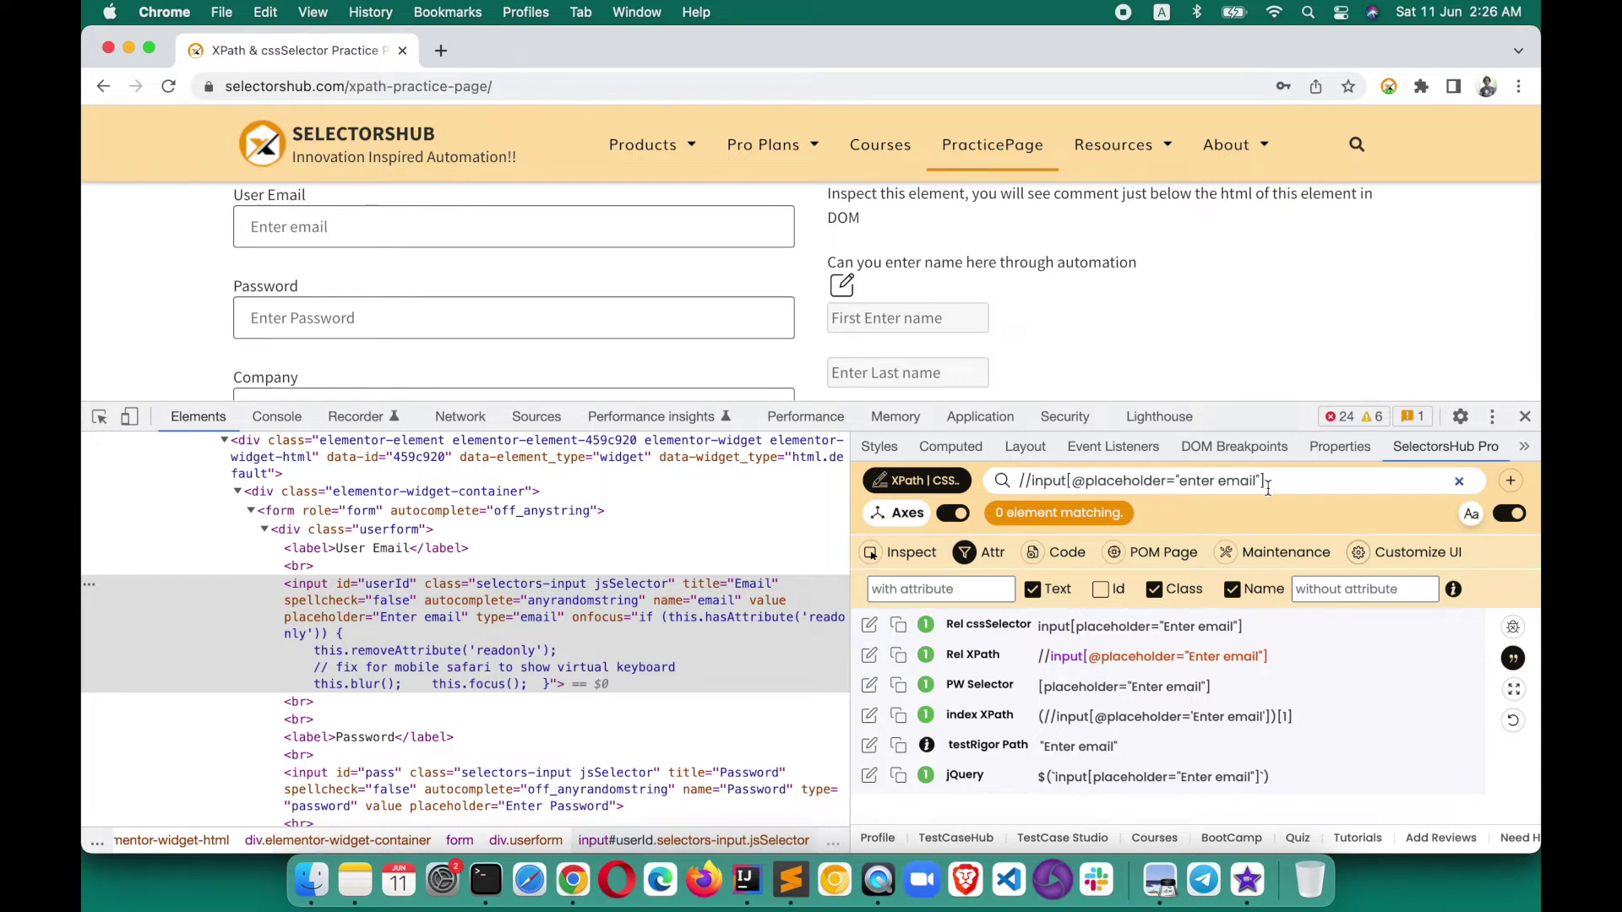
pyautogui.click(1470, 512)
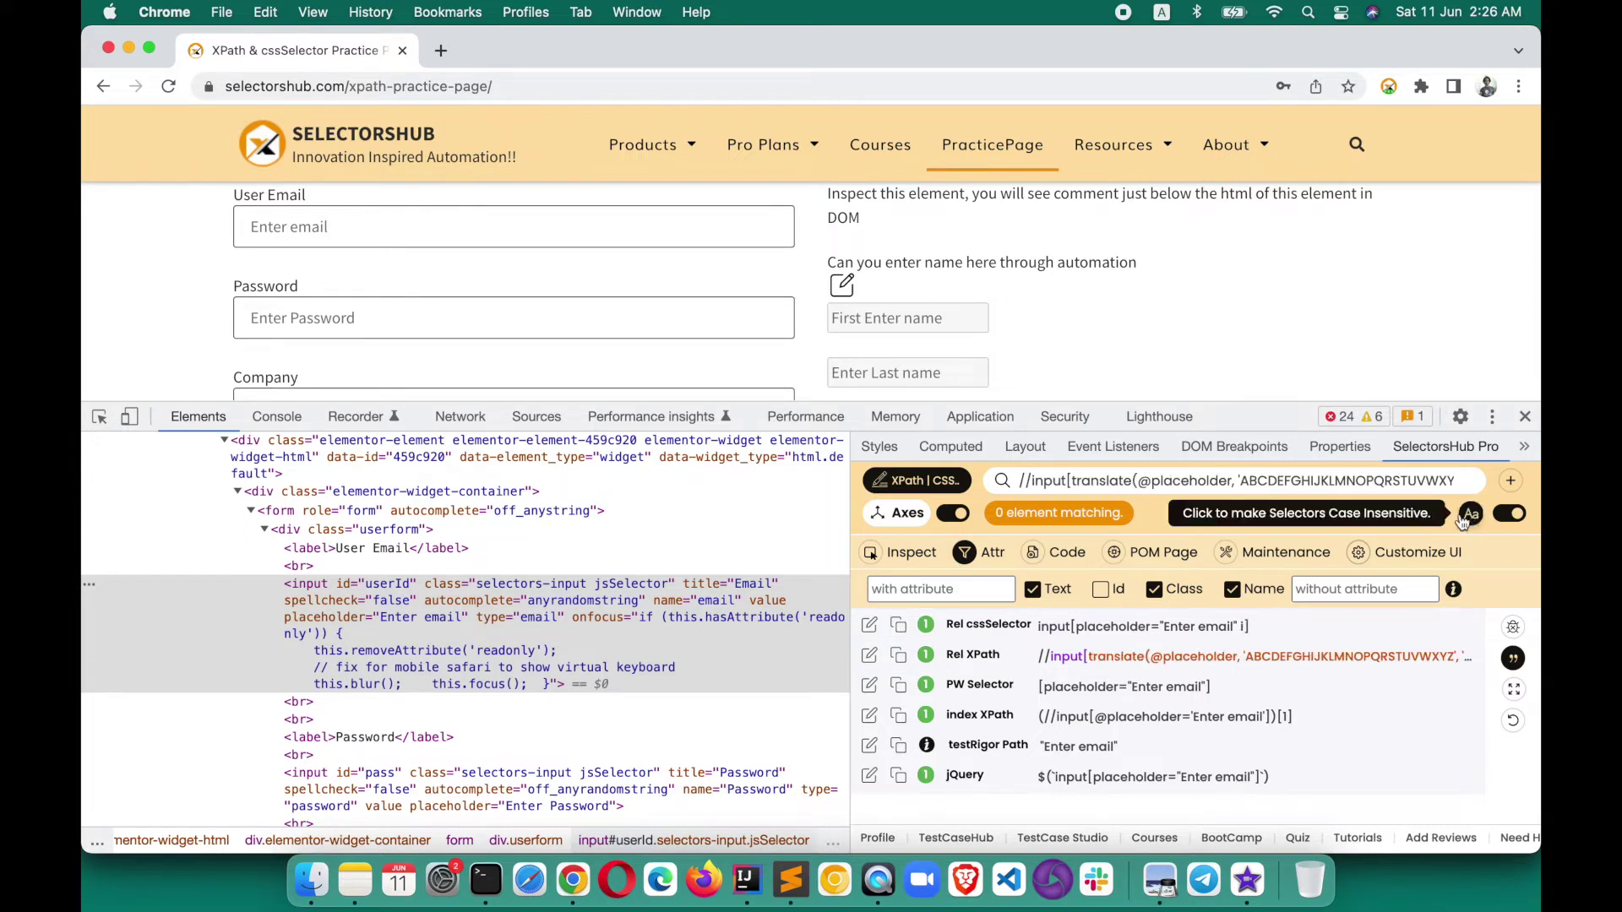
pyautogui.press('Return')
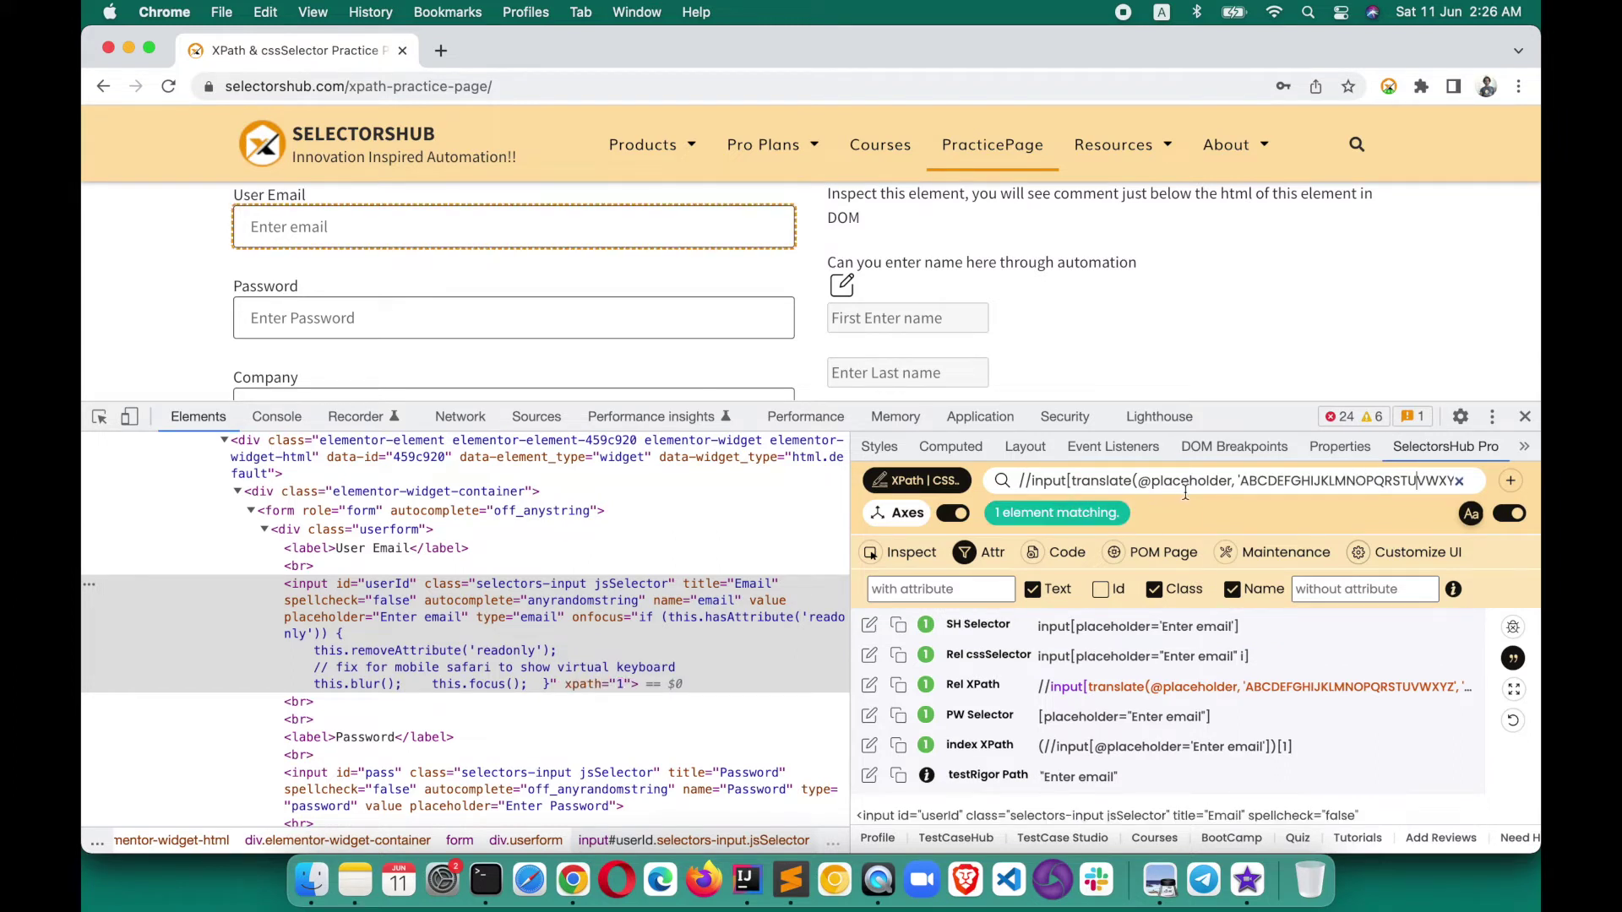
pyautogui.press('End')
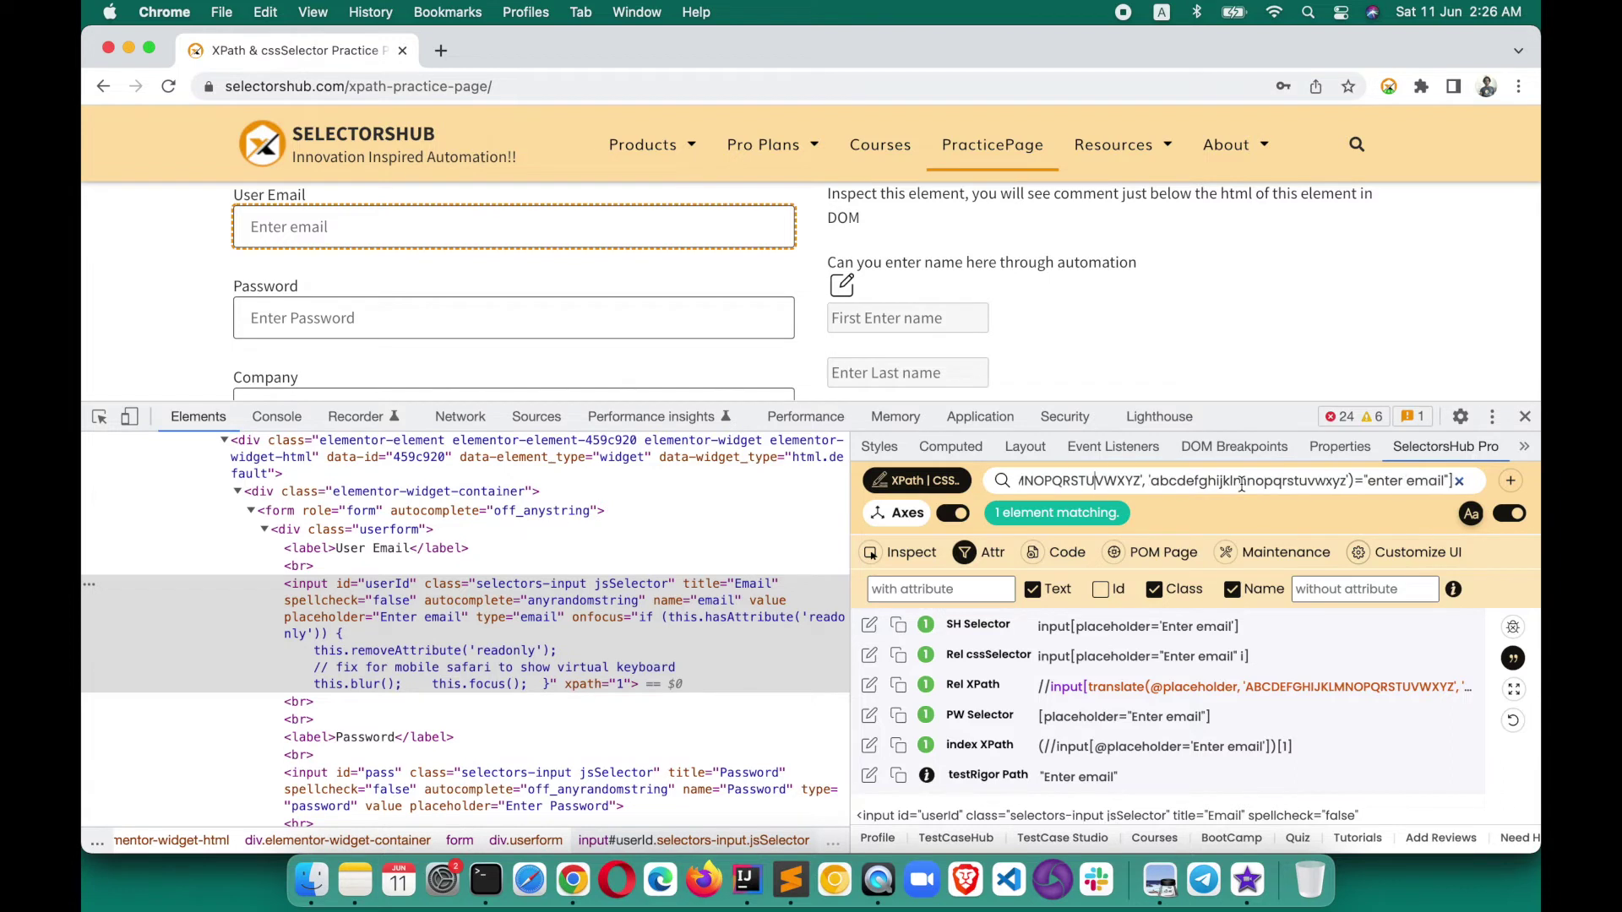
pyautogui.press('Home')
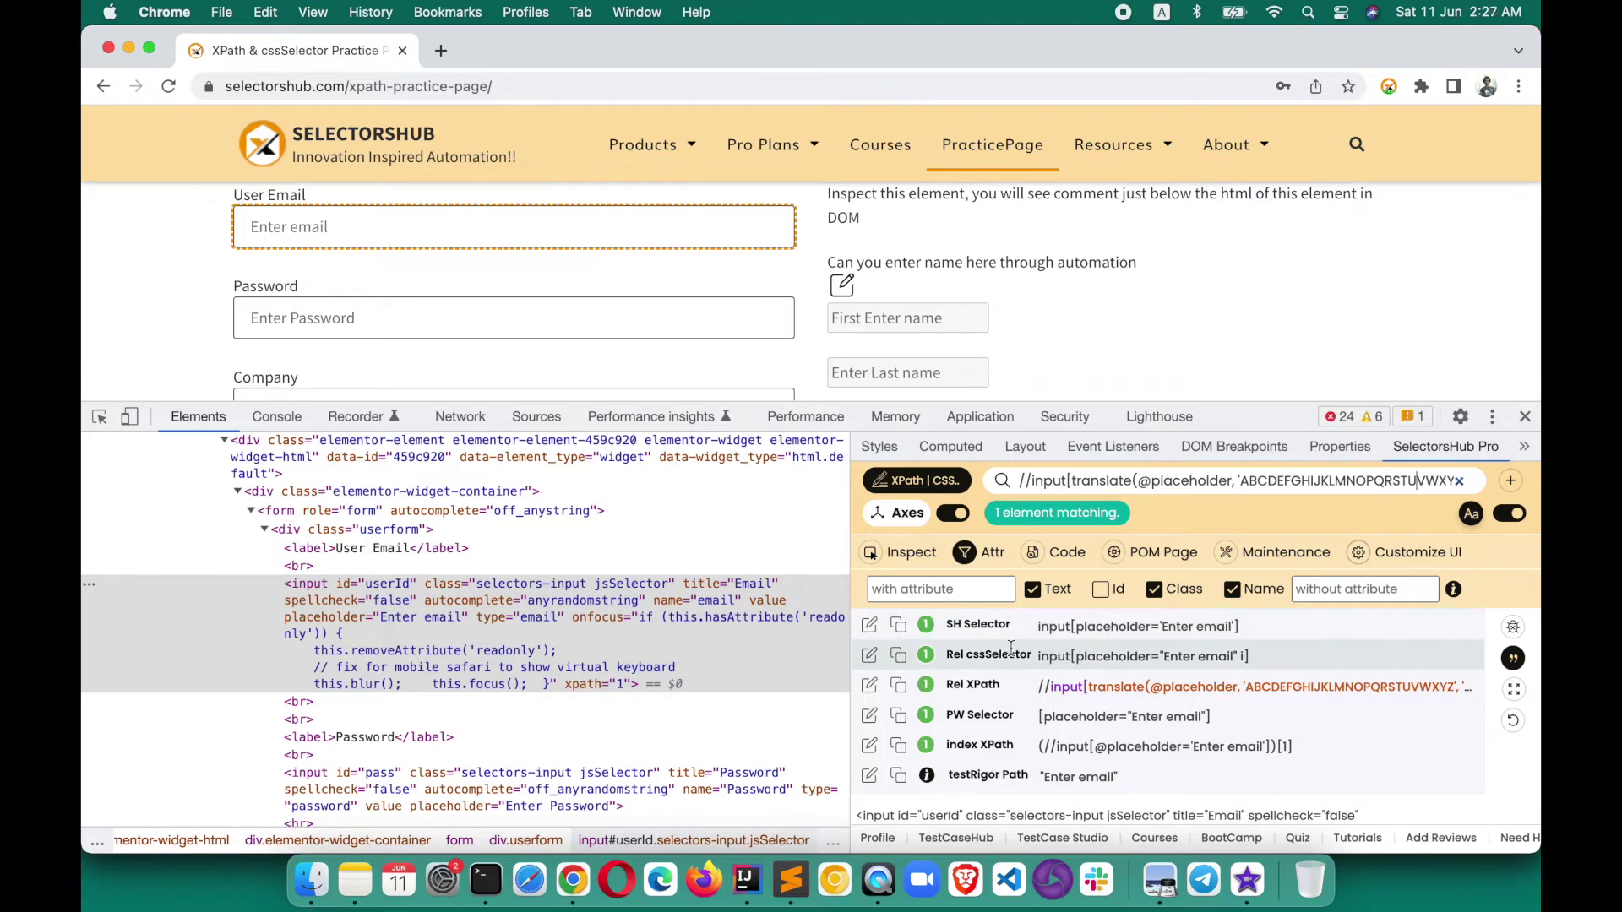
# - Load the Rel cssSelector and lowercase its placeholder value to 'enter email'
pyautogui.click(870, 657)
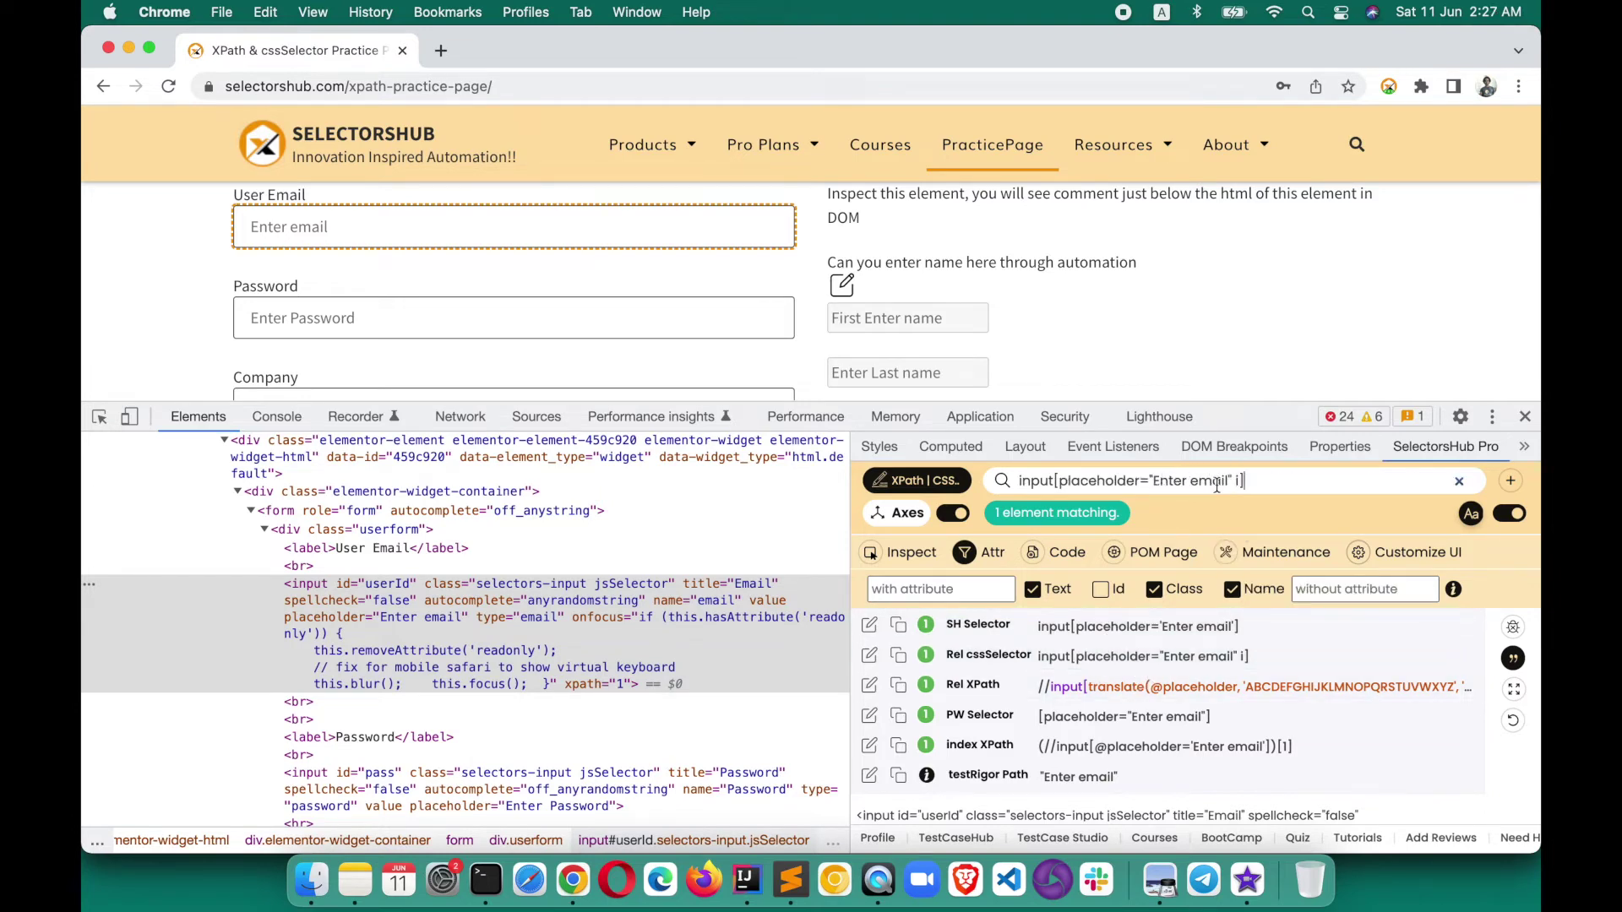
pyautogui.click(1167, 480)
pyautogui.press('BackSpace')
pyautogui.write('e')
# - Test the CSS selector without the i flag (0 matches), then with it restored (1 match)
pyautogui.click(1240, 481)
pyautogui.press('BackSpace')
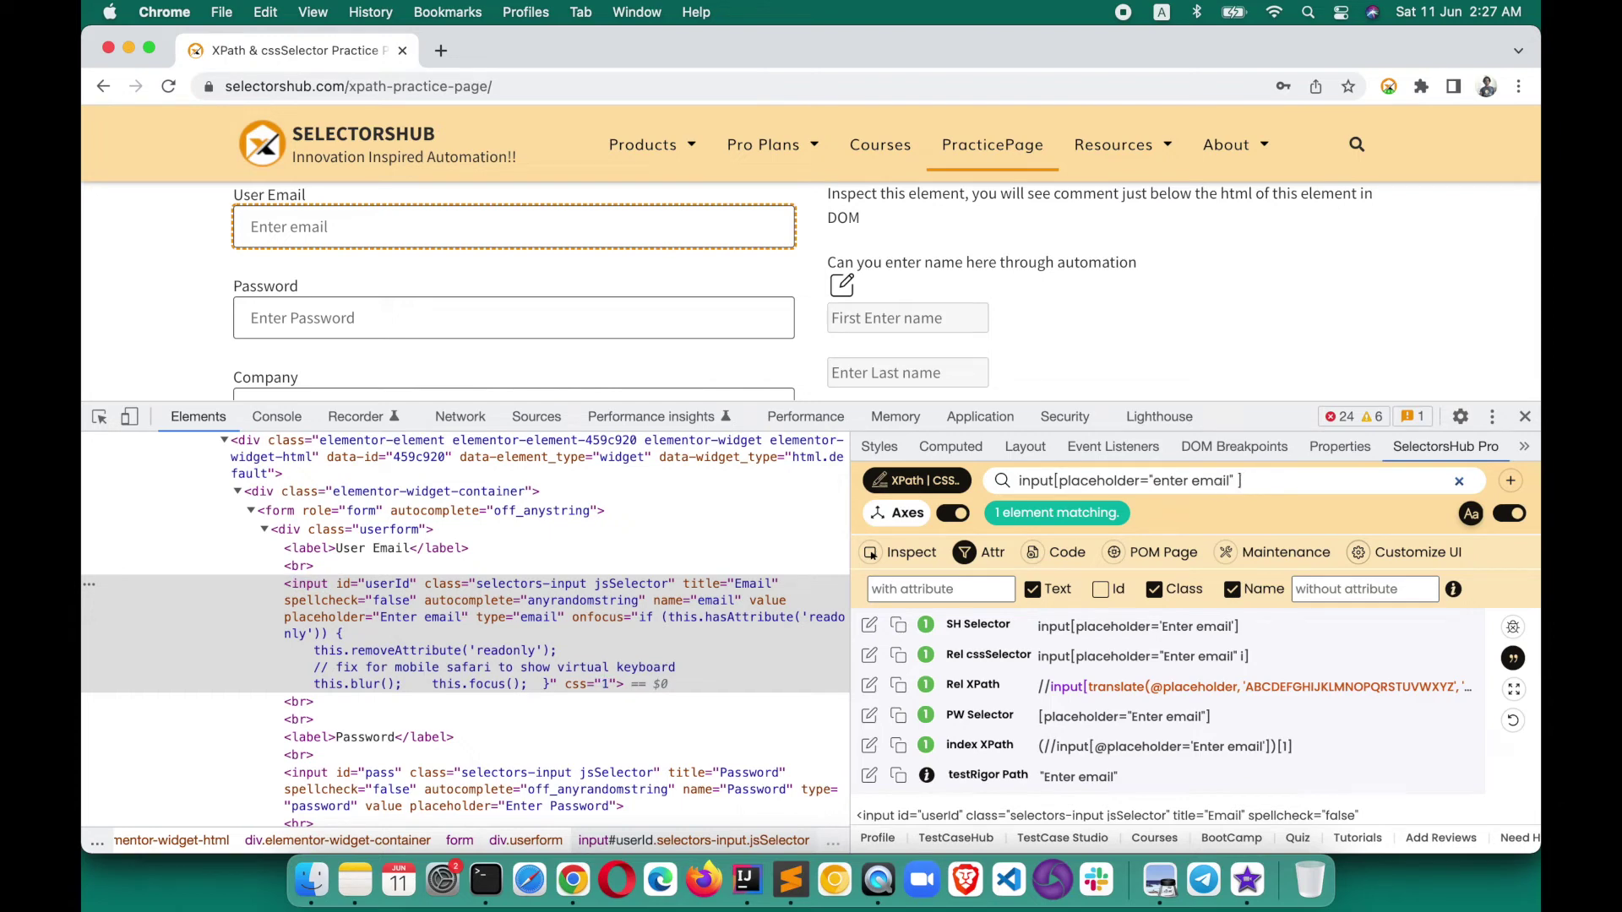
pyautogui.press('Return')
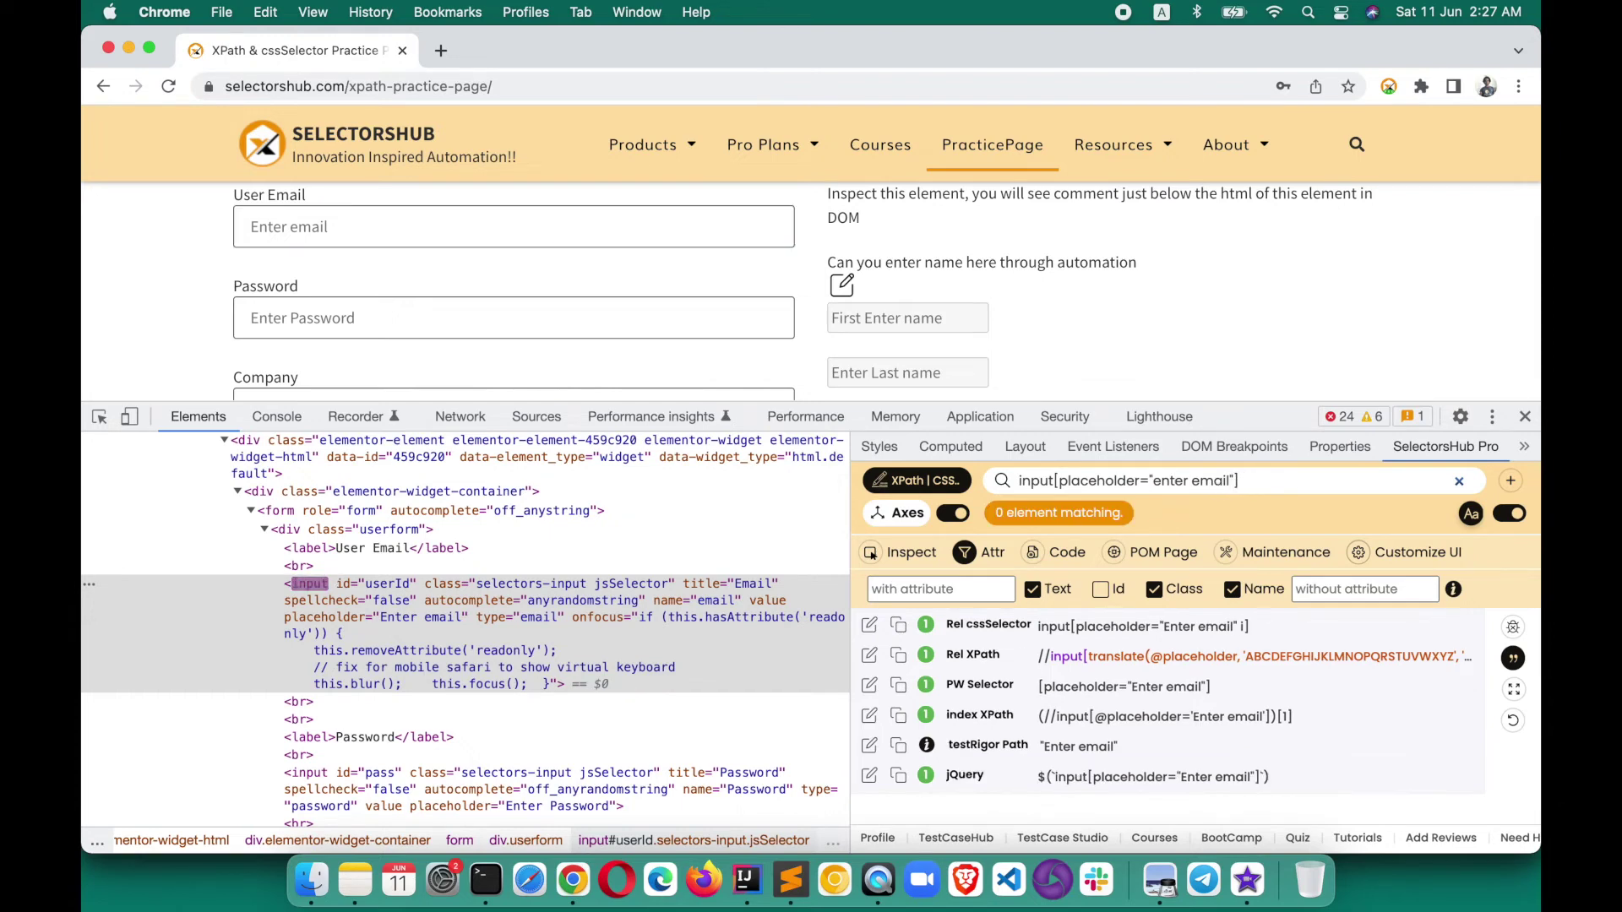
pyautogui.write('i')
pyautogui.press('Return')
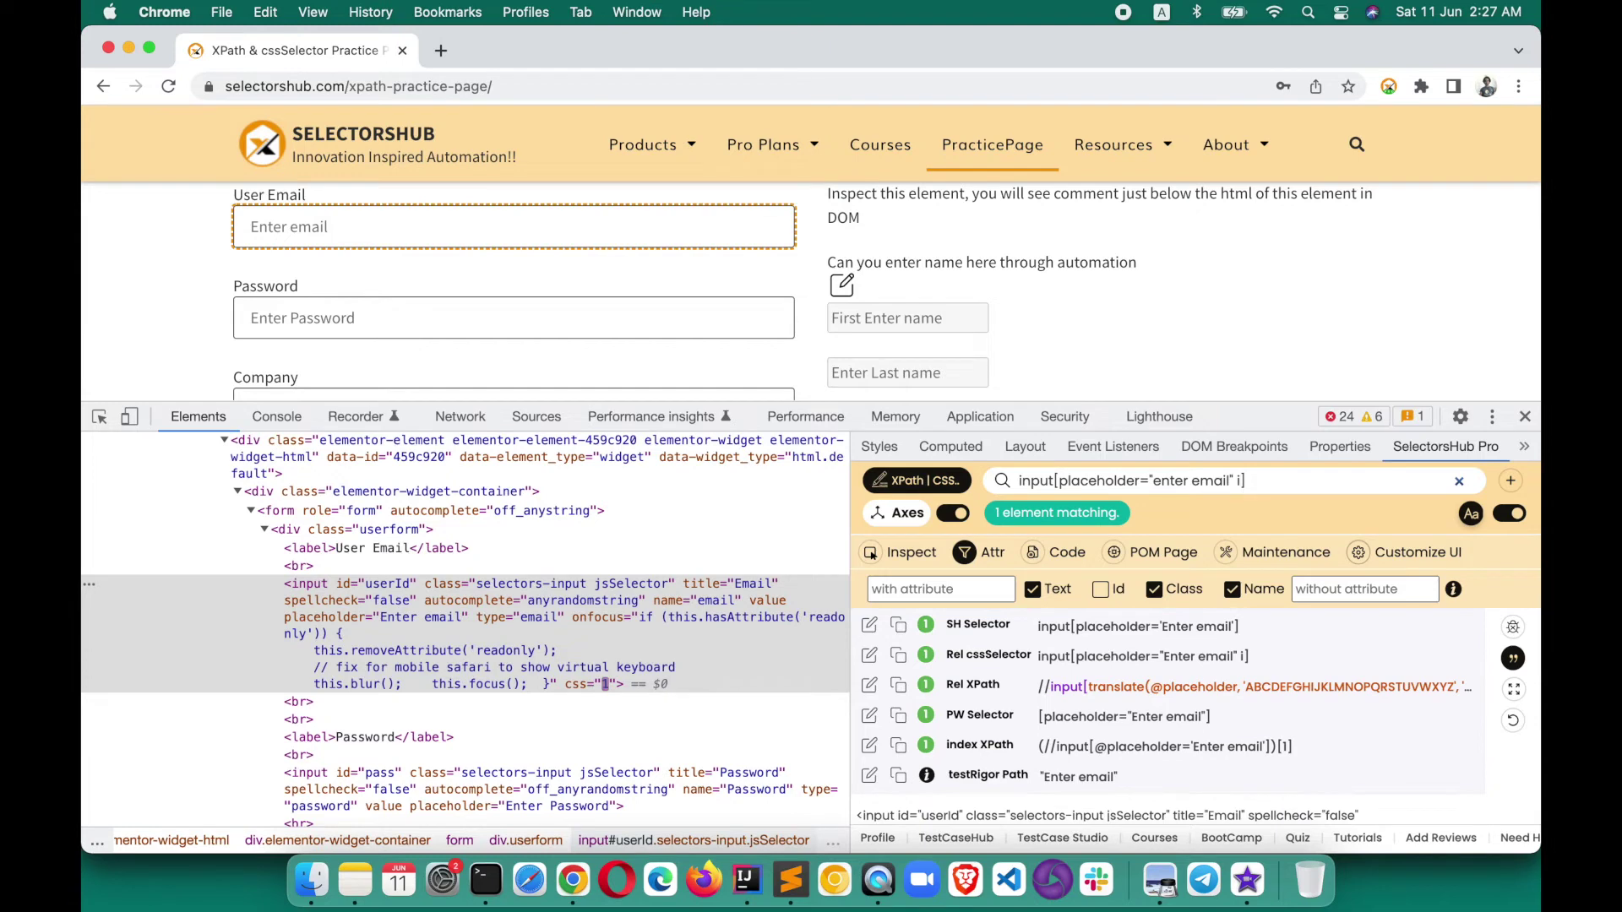